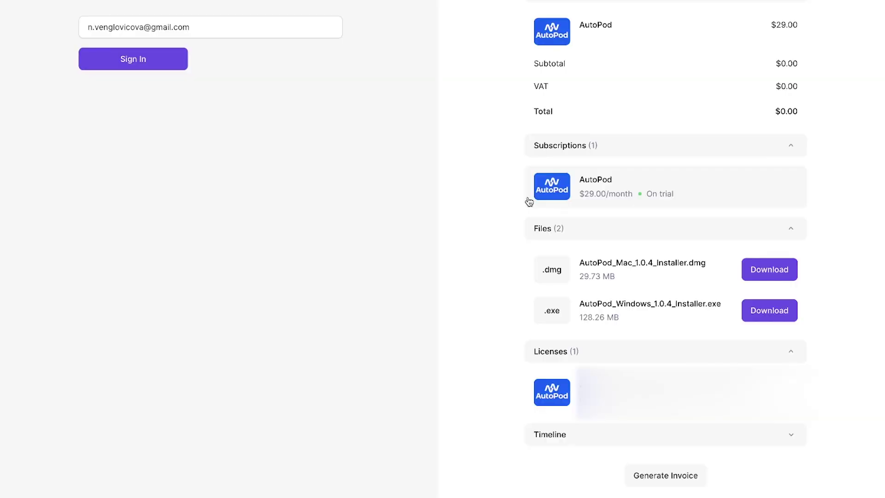
Download AutoPod_Mac_1.0.4_Installer.dmg, allow the download in Safari, and browse the AutoPod site
left_click(755, 266)
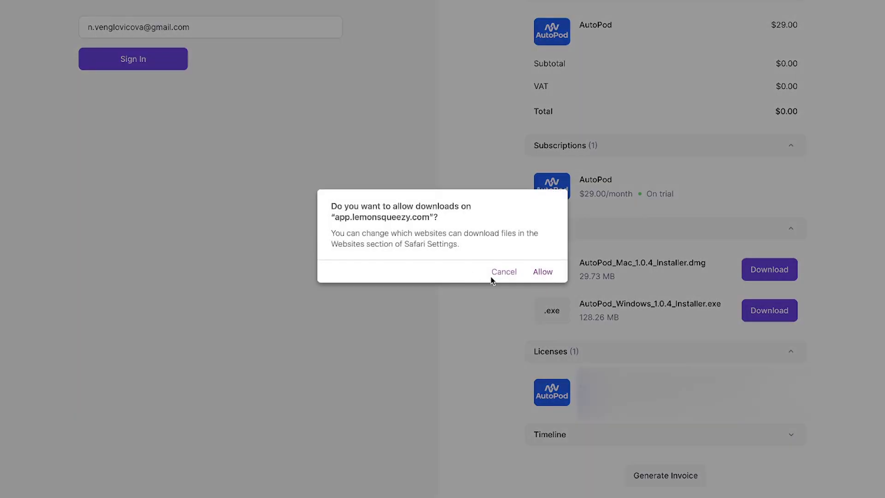
left_click(541, 276)
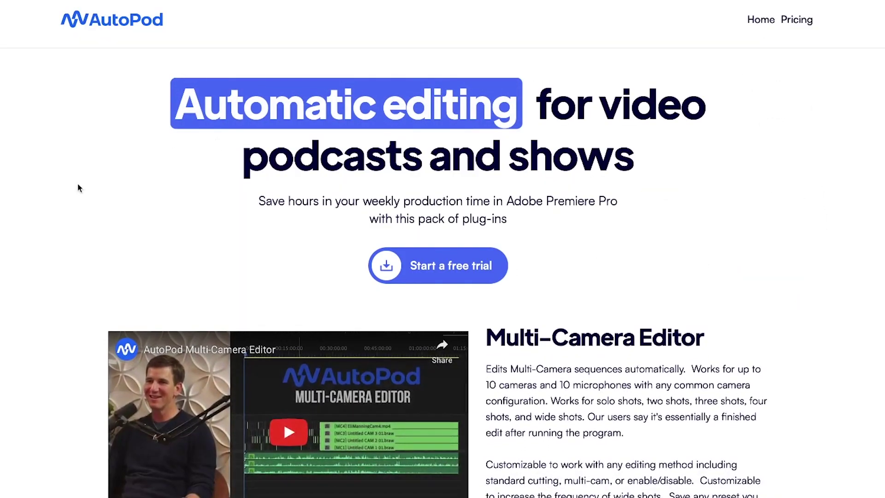
scroll(10, 247, "down", 10)
scroll(11, 250, "up", 4)
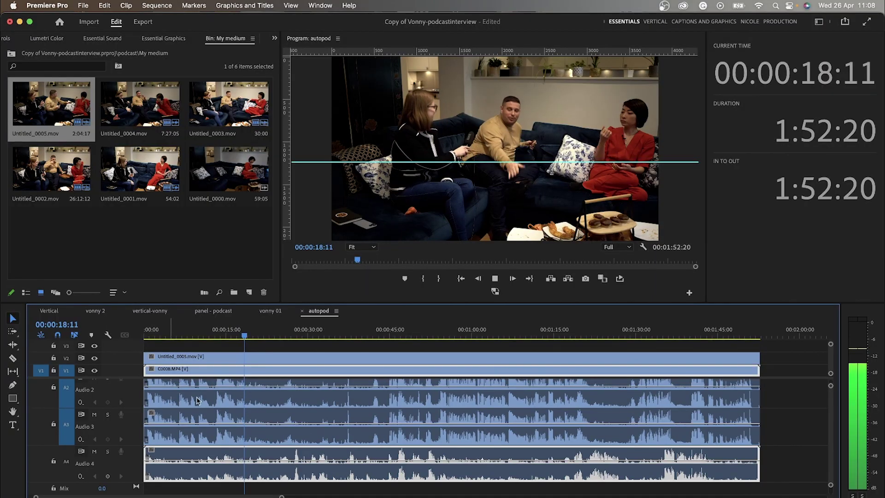
Stop playback, remove the guide, fit the whole autopod sequence, and rewind to its start
scroll(197, 401, "up", 2)
key("space")
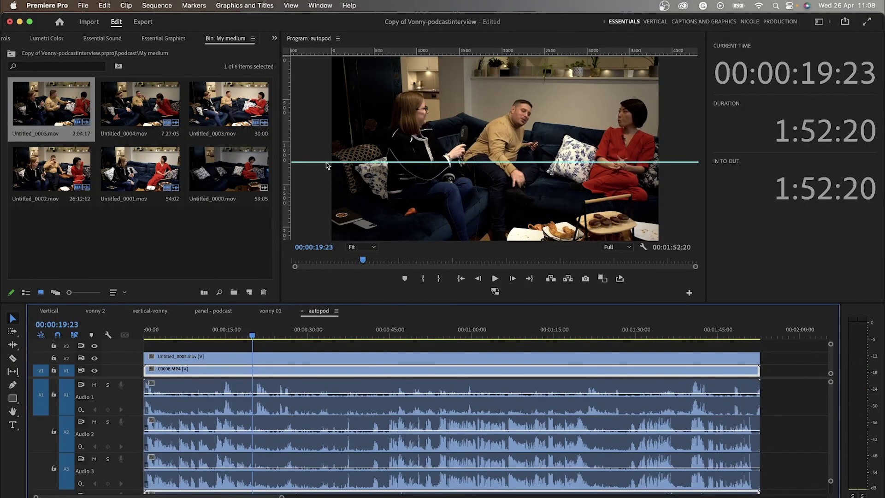
left_click_drag(326, 162, 304, 291)
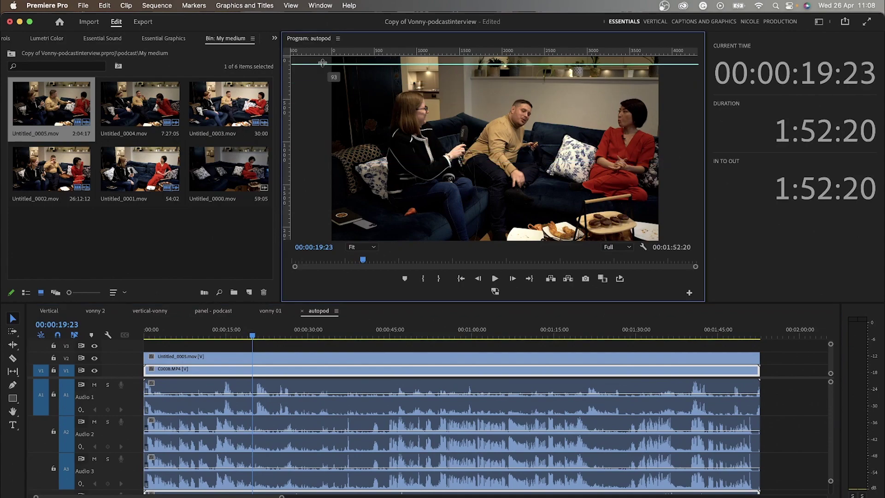
left_click(274, 335)
key("minus")
key("minus")
key("Home")
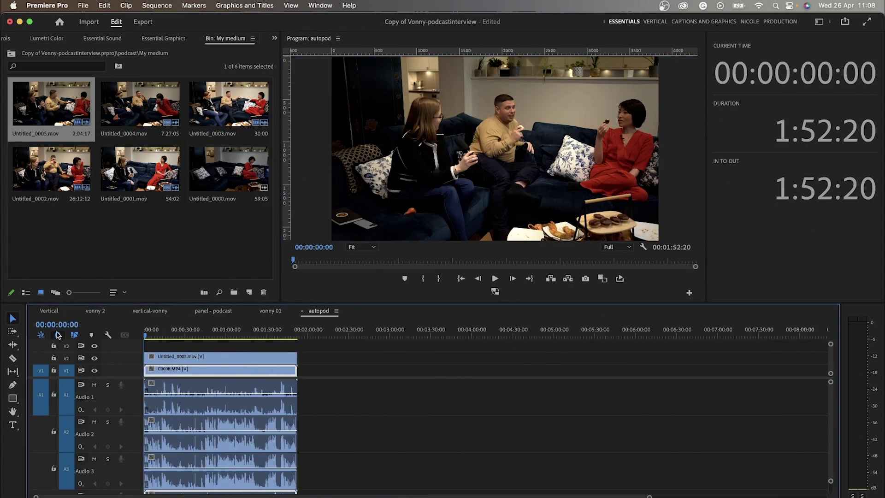
Launch the AutoPod Multi-Camera Editor extension from the Window menu
left_click(313, 6)
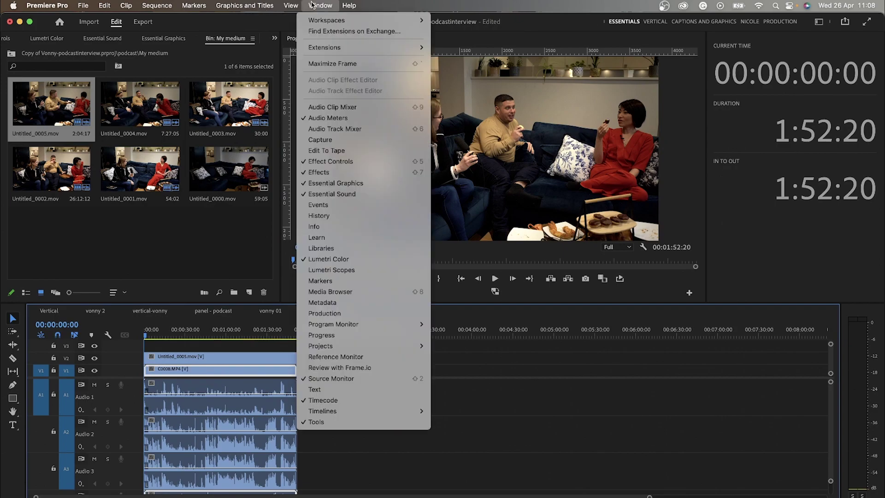
mouse_move(327, 46)
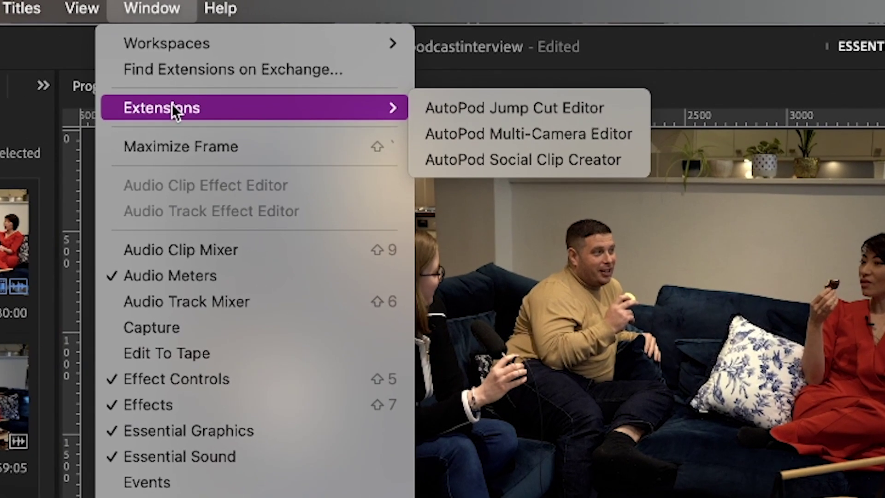
left_click(469, 130)
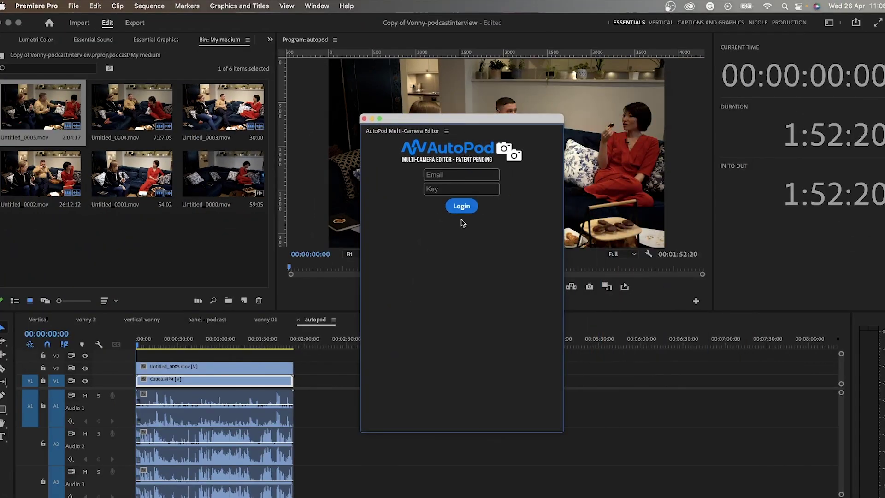
Set the AutoPod speaker count to 4 Speakers
left_click(452, 175)
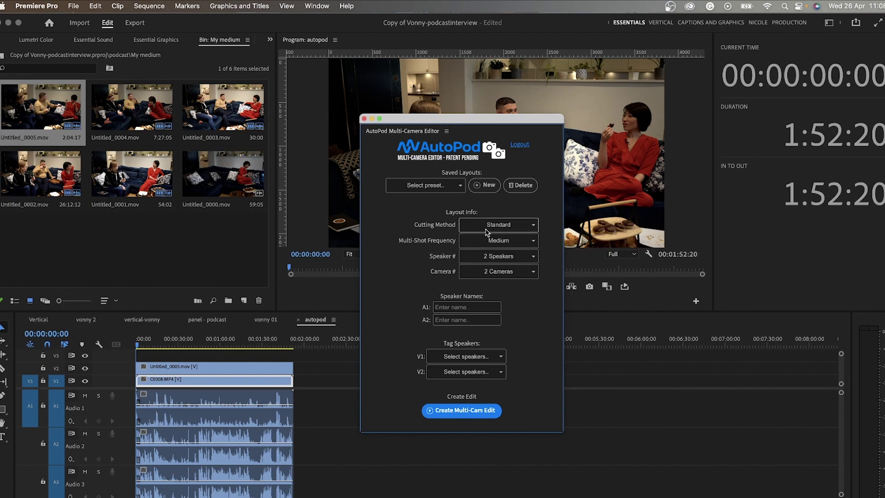
left_click(490, 262)
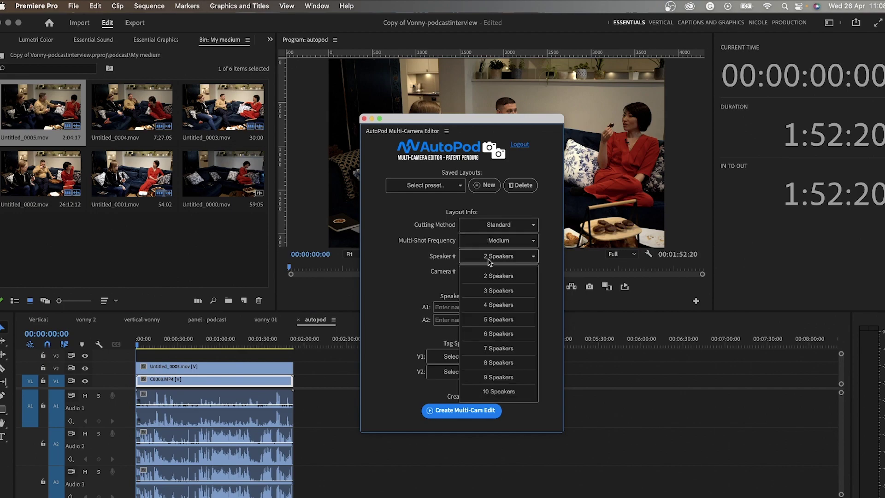
left_click(484, 312)
Enter the names of the four audio speakers
left_click(482, 309)
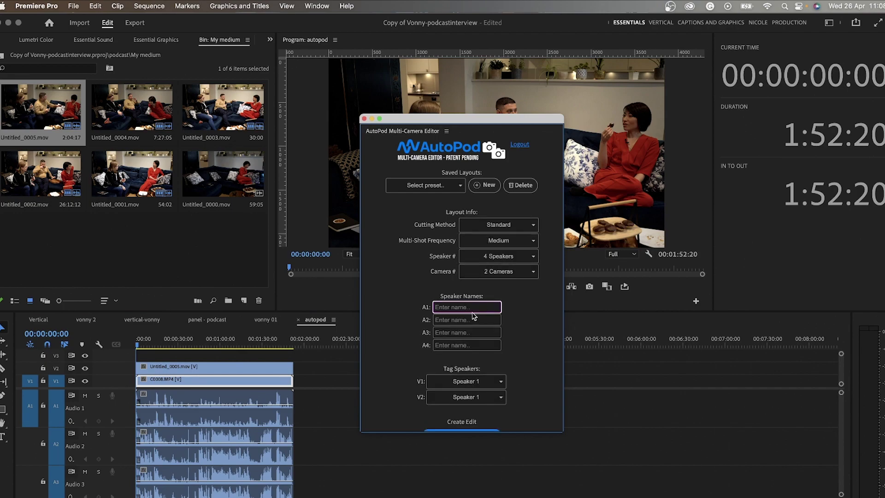
type("Elise")
key("Tab")
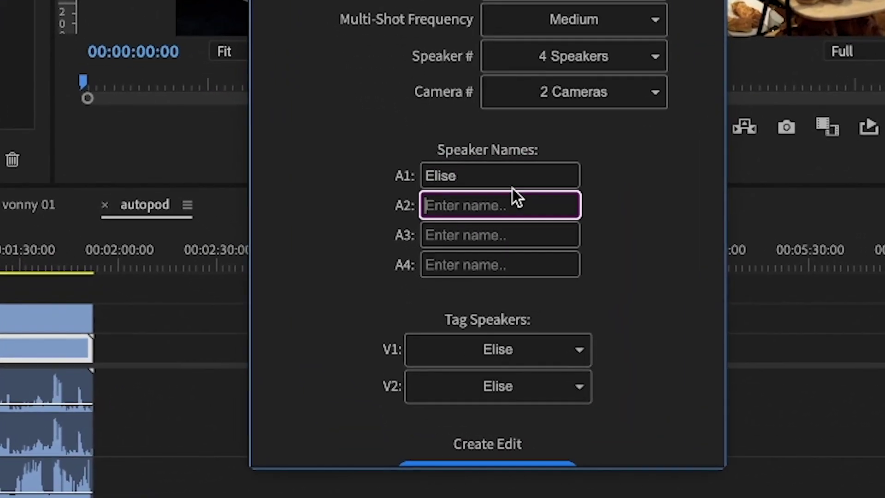
type("Nicole")
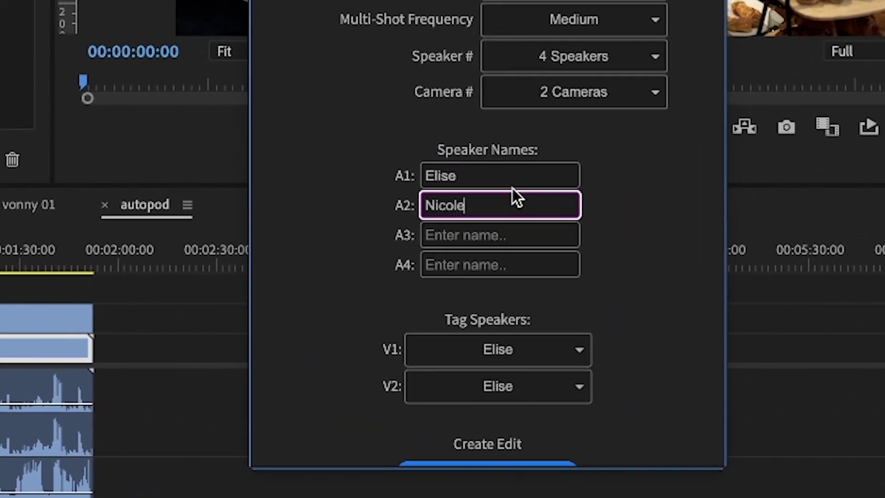
key("Tab")
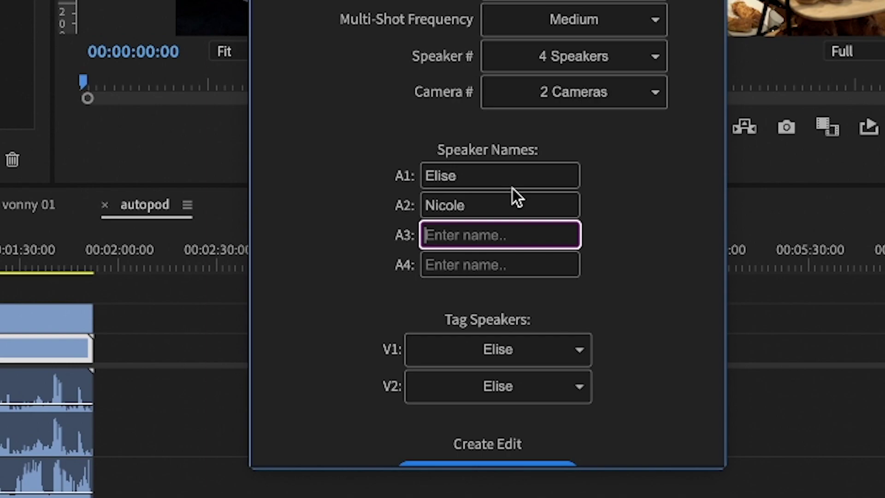
type("Ammar")
key("Tab")
type("Vonny")
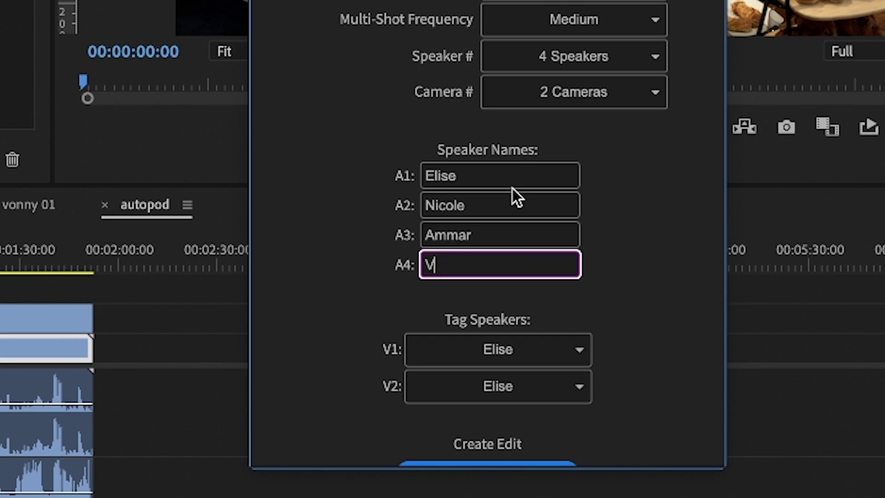
Tag cameras V1 and V2 with their speakers and create the multi-cam edit
left_click(570, 358)
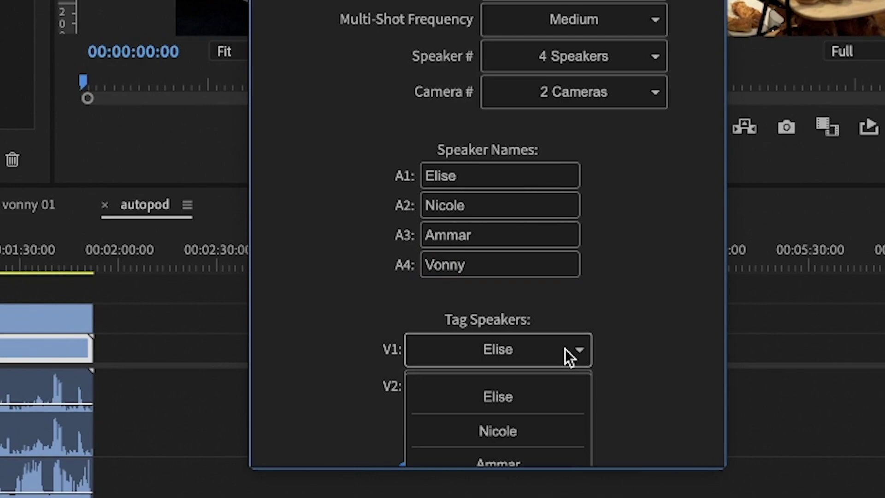
left_click(531, 430)
left_click(529, 400)
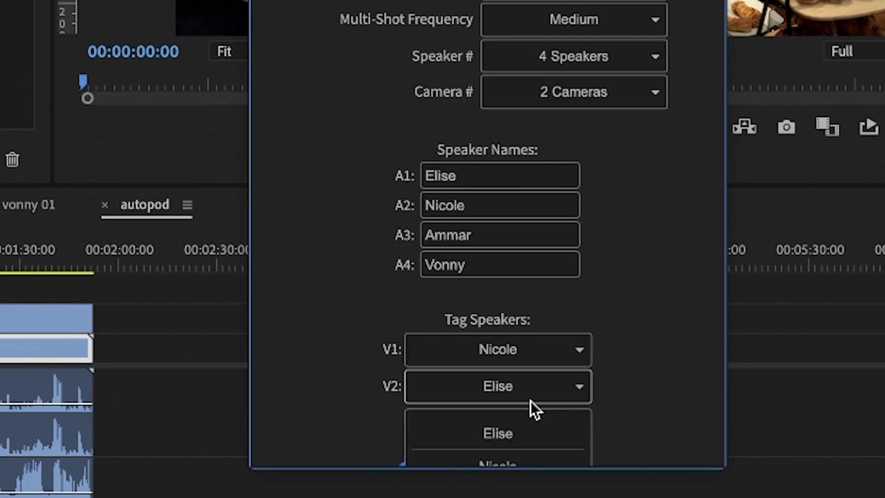
left_click(524, 442)
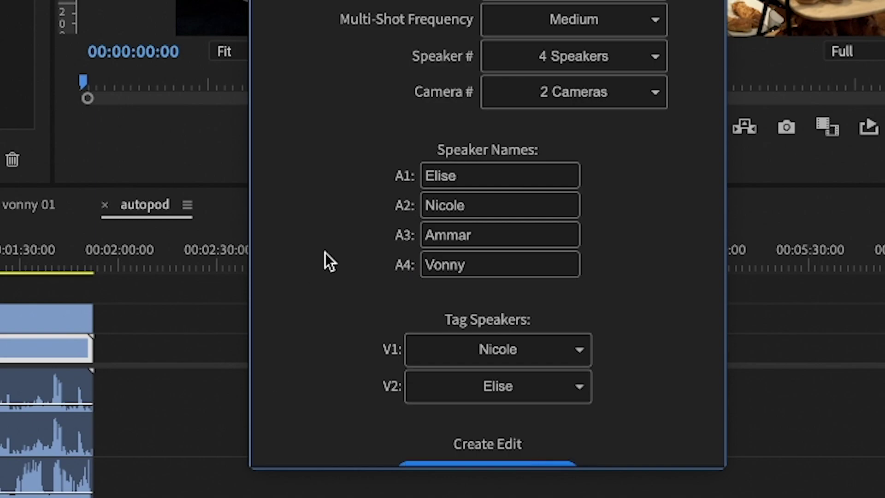
scroll(324, 253, "down", 2)
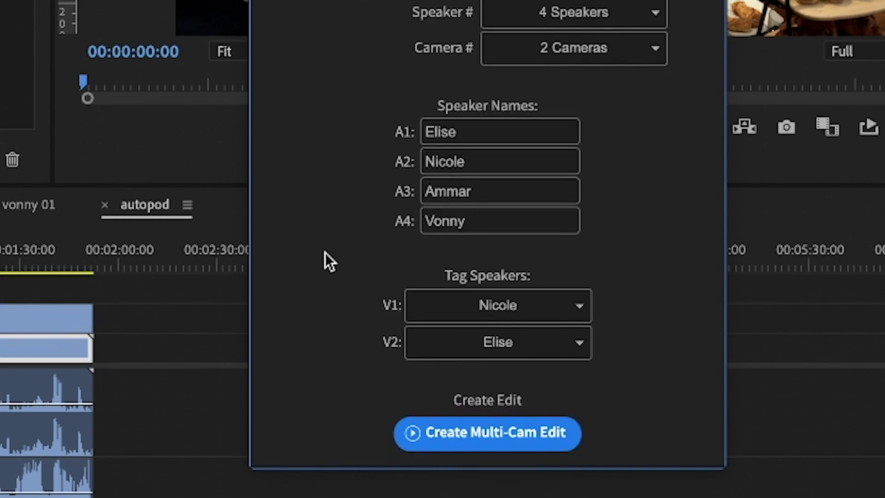
left_click(480, 433)
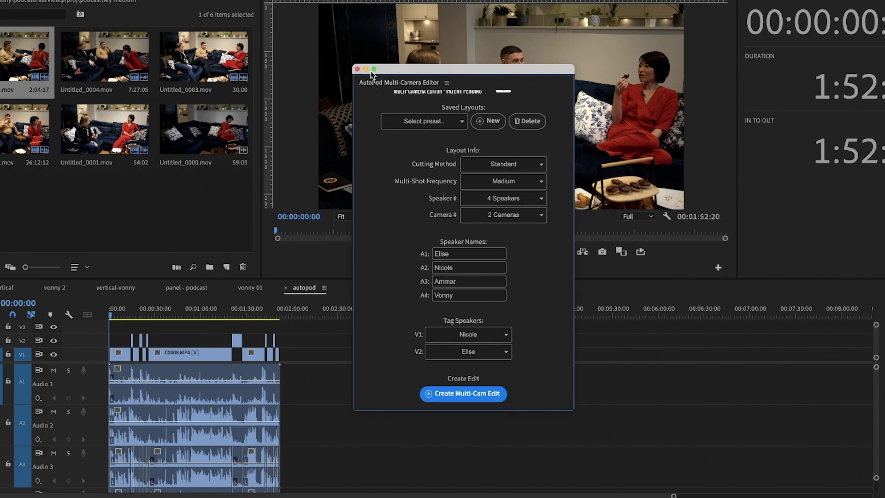
Move the AutoPod editor off the preview and play the auto-cut sequence to review its camera switches
left_click_drag(371, 74, 564, 79)
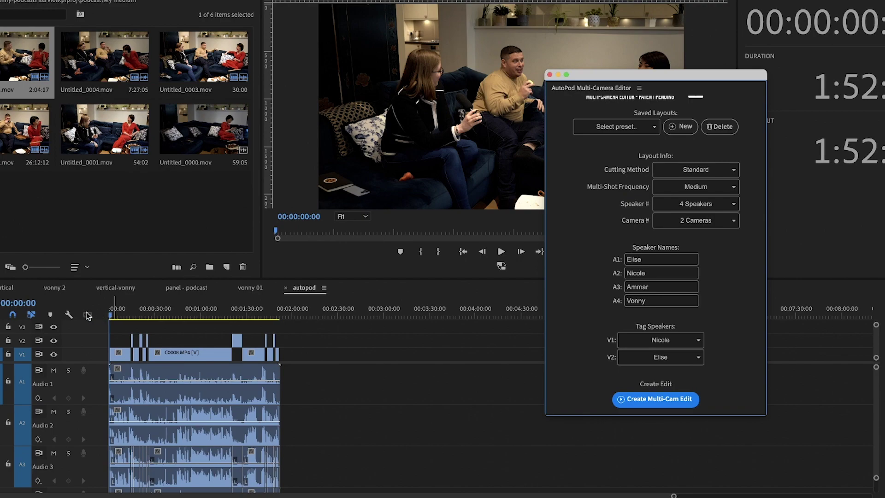
left_click(194, 383)
left_click_drag(650, 77, 803, 132)
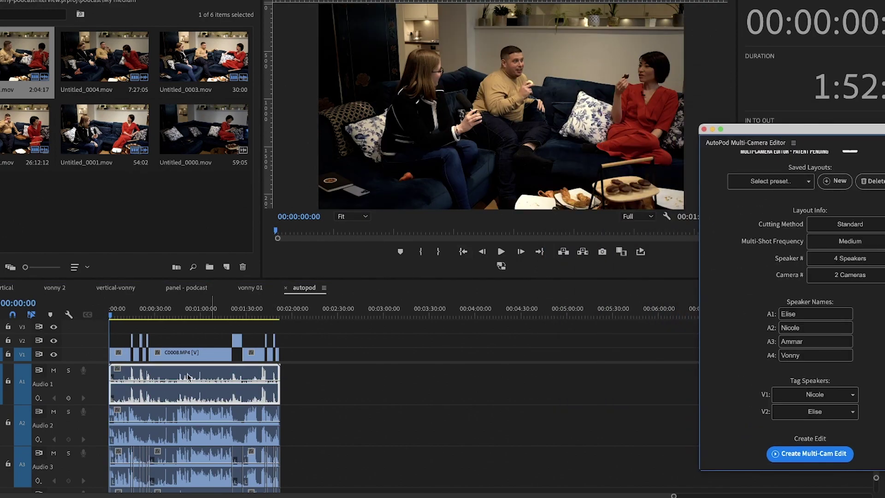
left_click(126, 315)
key("space")
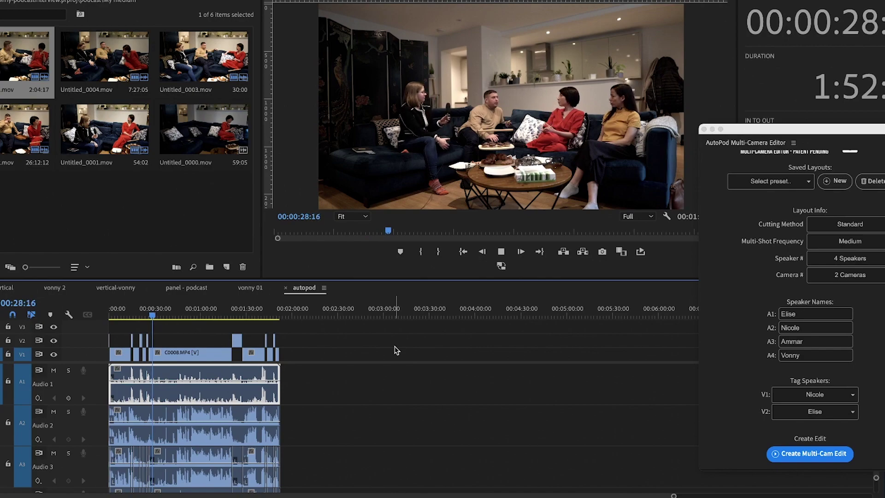
left_click(313, 312)
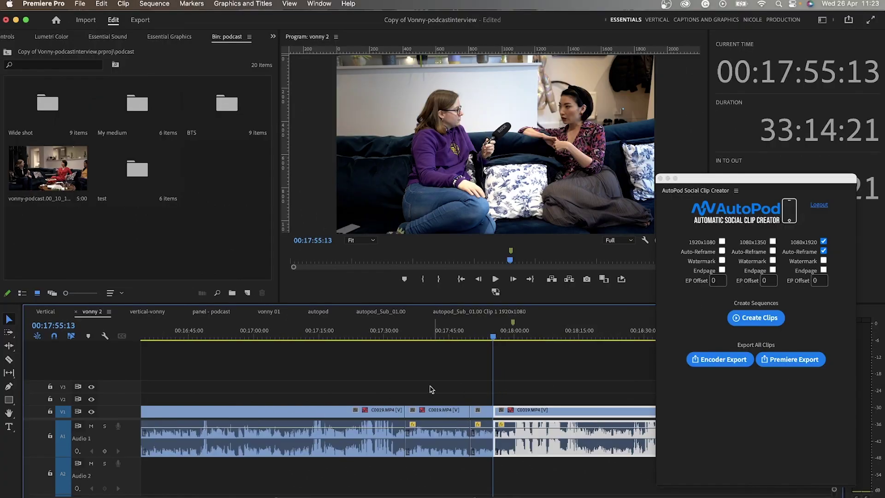
Mark the interview range with In at 17:55:13 and Out at 19:42:17
scroll(387, 381, "down", 1)
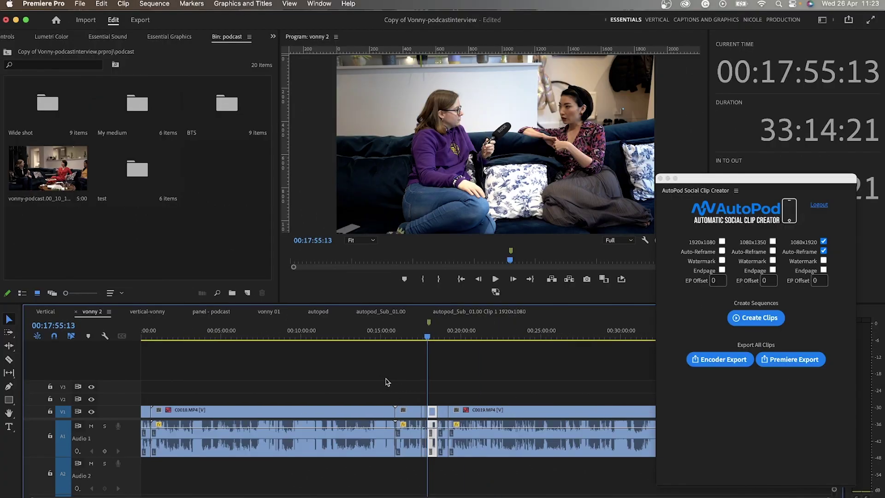
key("i")
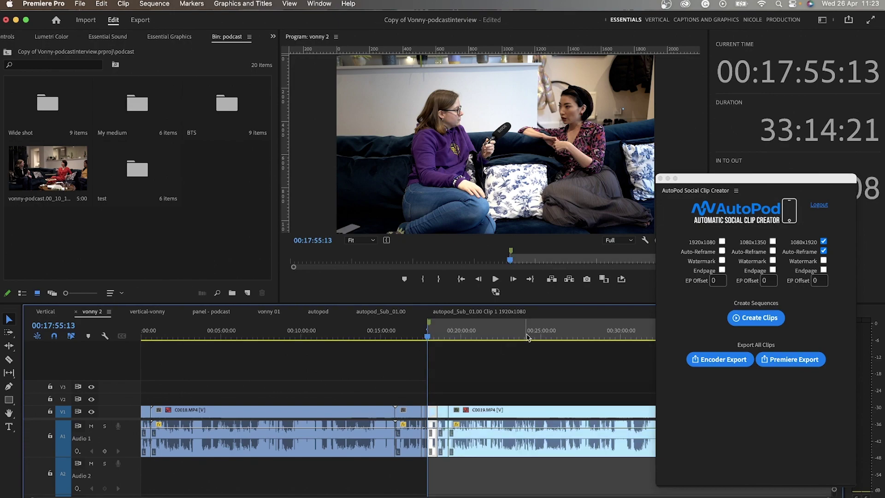
left_click(537, 334)
key("o")
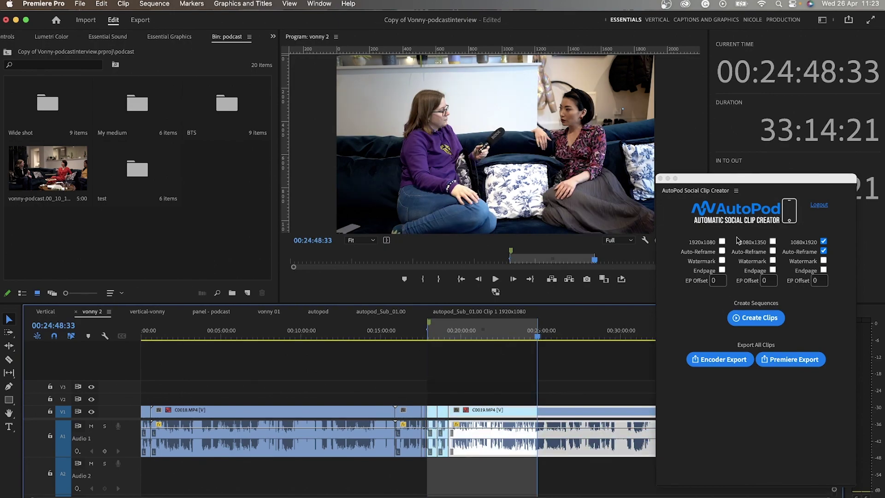
left_click_drag(762, 183, 223, 78)
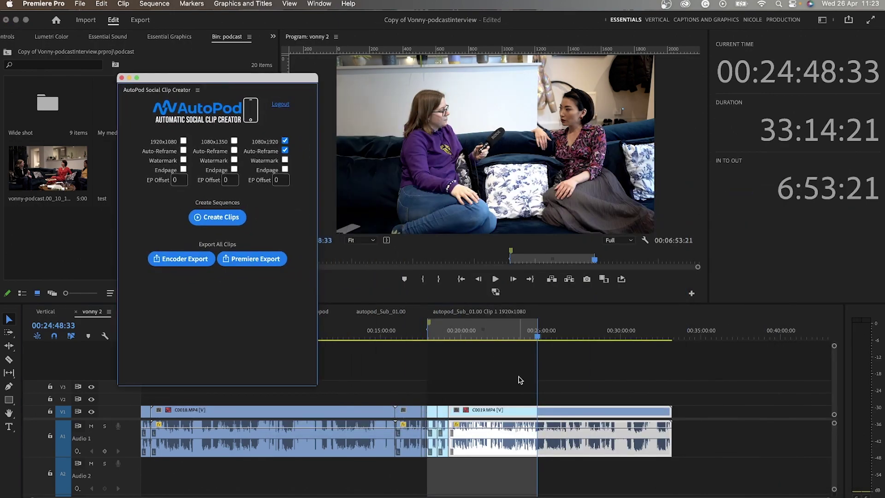
left_click(485, 334)
key("o")
left_click(457, 335)
key("o")
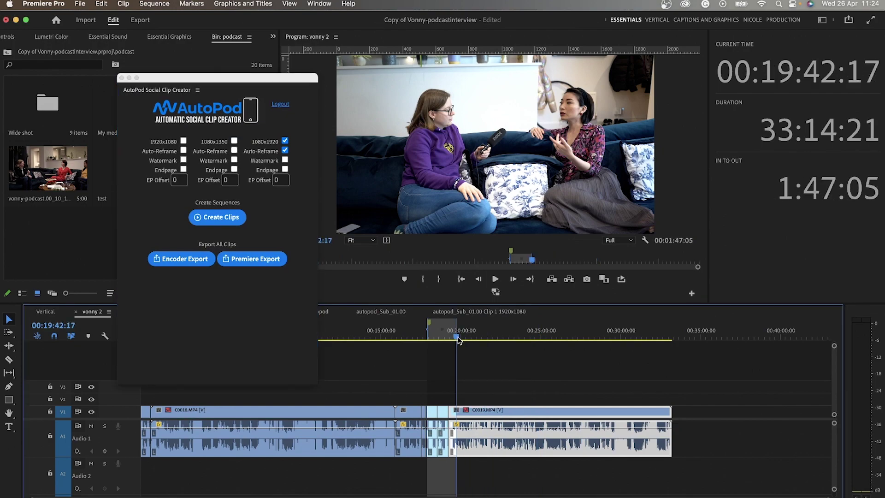
Zoom into and preview the marked range, then create the 1080x1920 vertical clip
key("=")
left_click(458, 340)
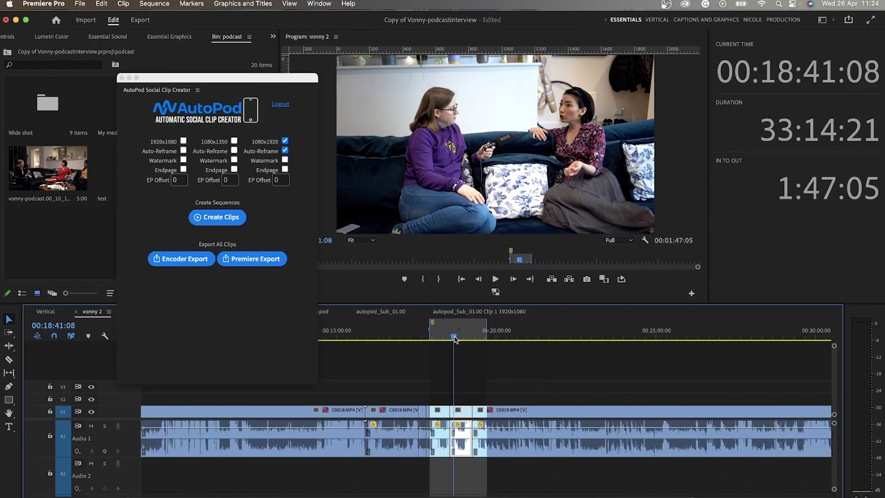
key("space")
key("=")
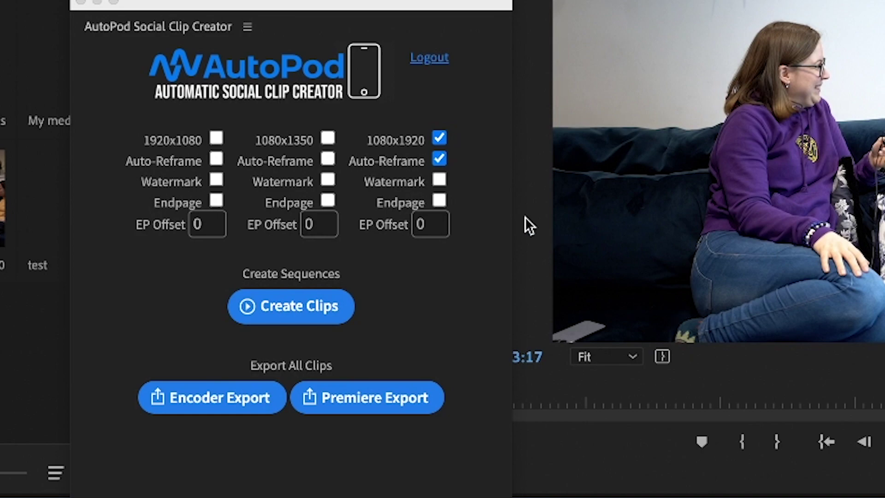
left_click(268, 308)
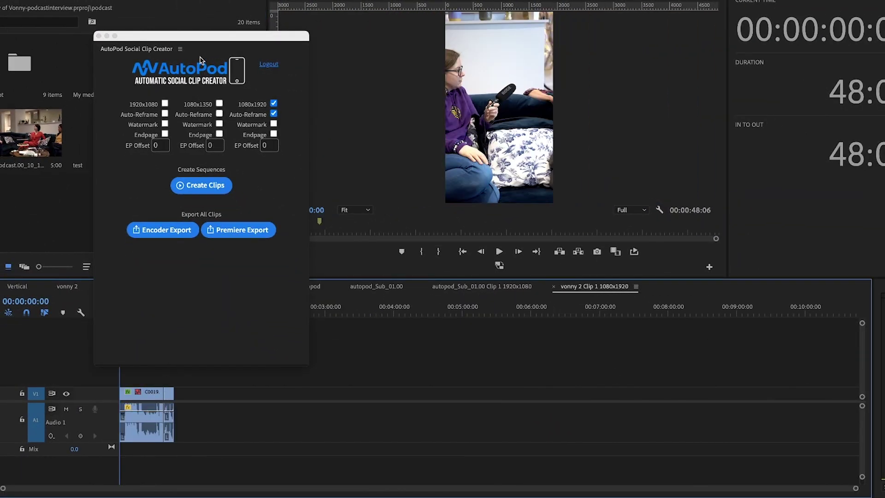
Play the 'vonny 2 Clip 1 1080x1920' sequence from its start to about 00:00:10:40
left_click_drag(207, 46, 757, 133)
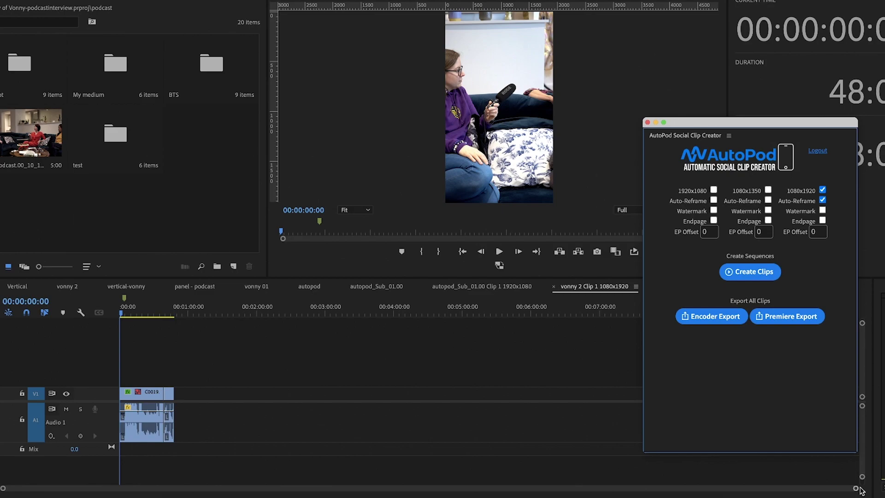
left_click(123, 315)
key("space")
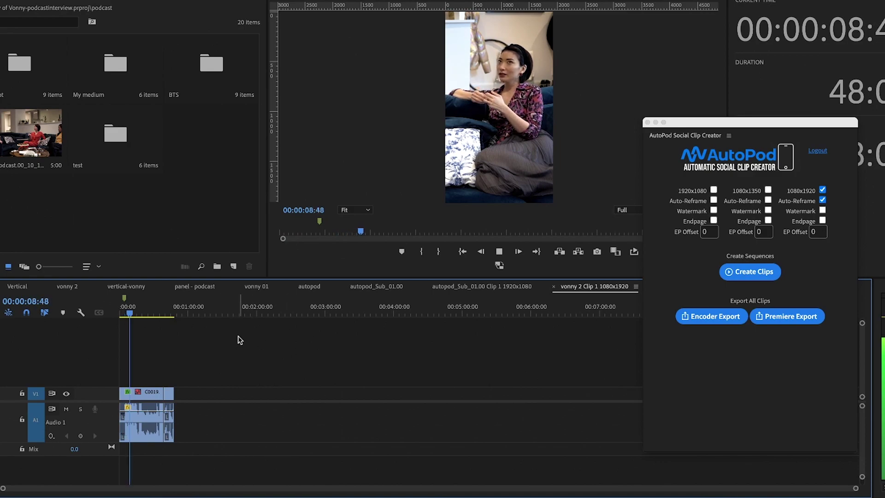
left_click(132, 314)
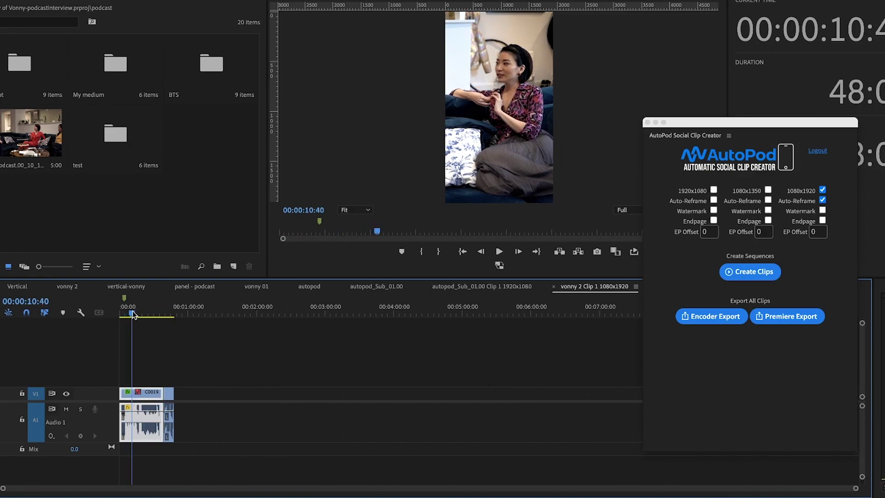